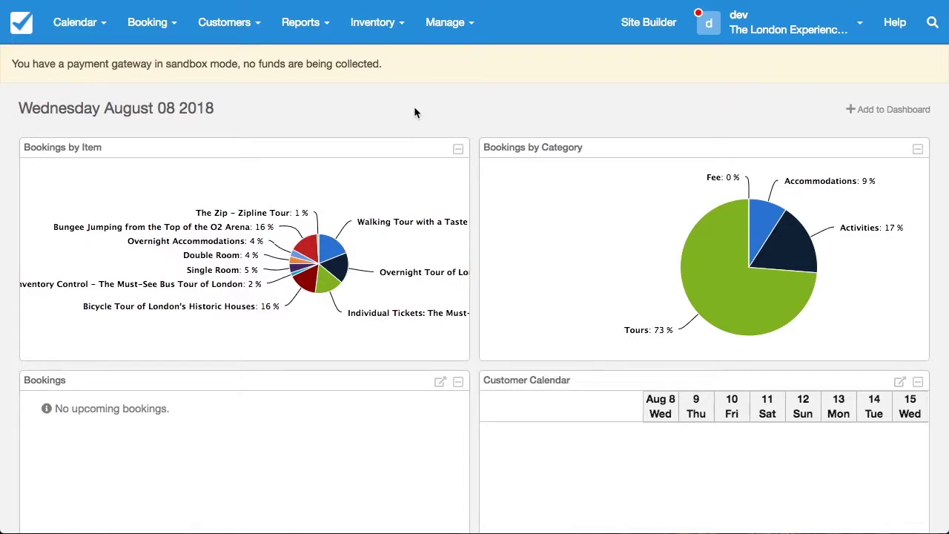
Filter the inventory to the Accommodations category and open the Double Room item for editing
left_click(389, 31)
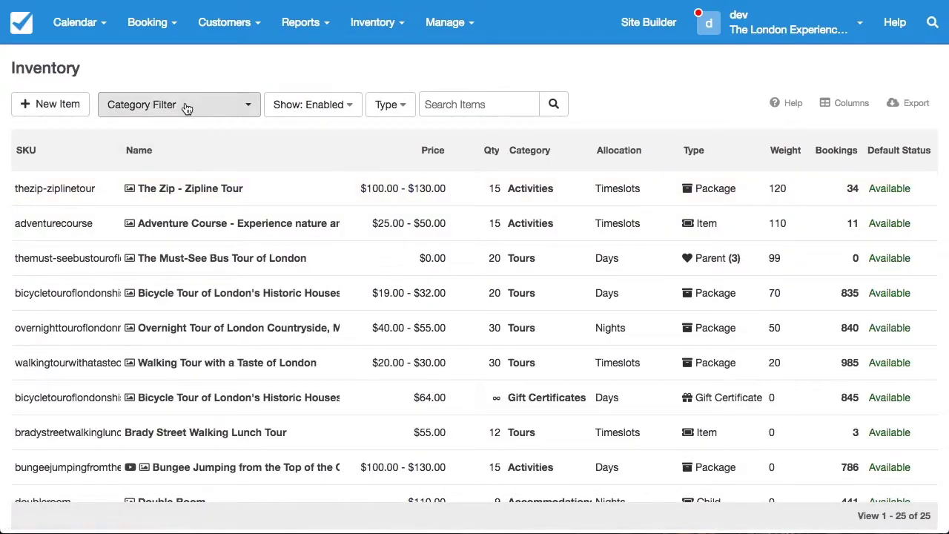
left_click(187, 105)
left_click(133, 198)
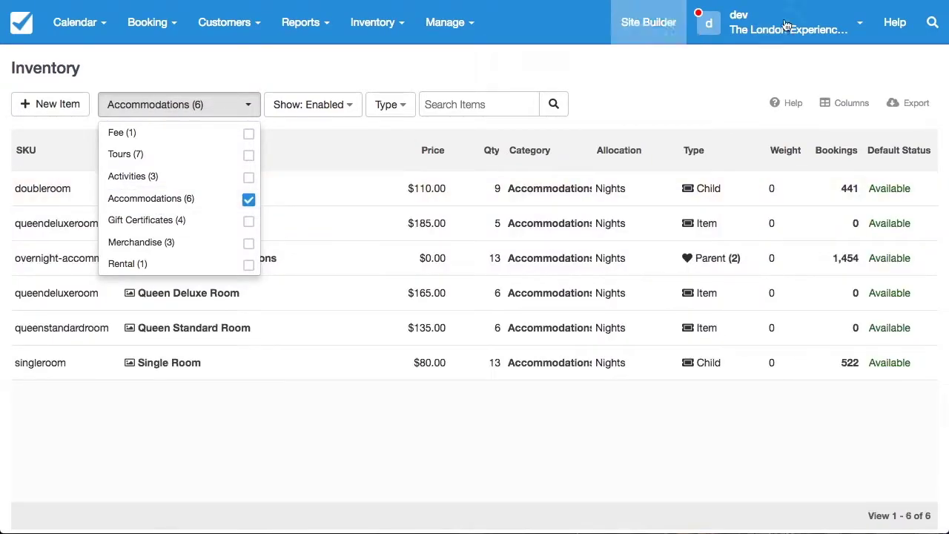
left_click(661, 104)
left_click(170, 190)
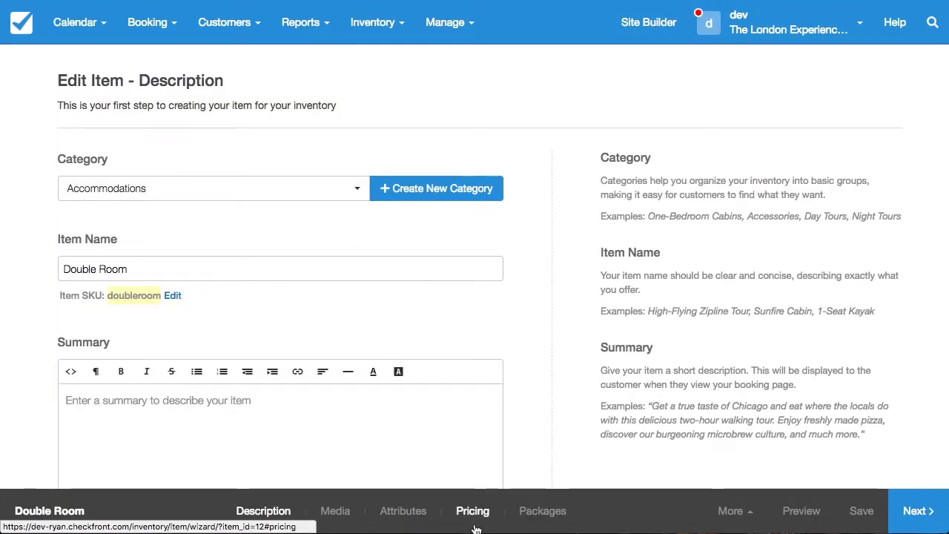
Review the Double Room's pricing and taxes, and set its deposit type to $ CAD (Fixed amount)
left_click(476, 529)
scroll(403, 391, "down", 8)
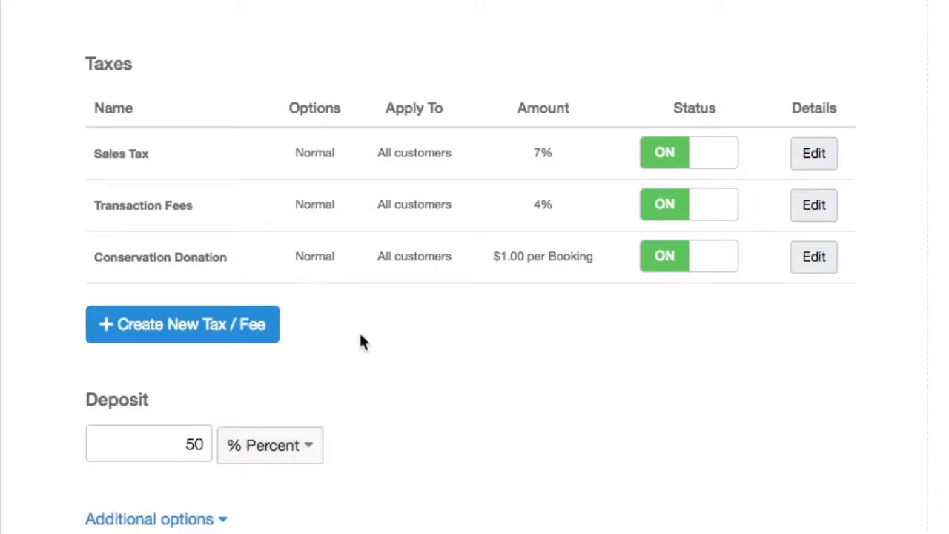
scroll(363, 333, "up", 15)
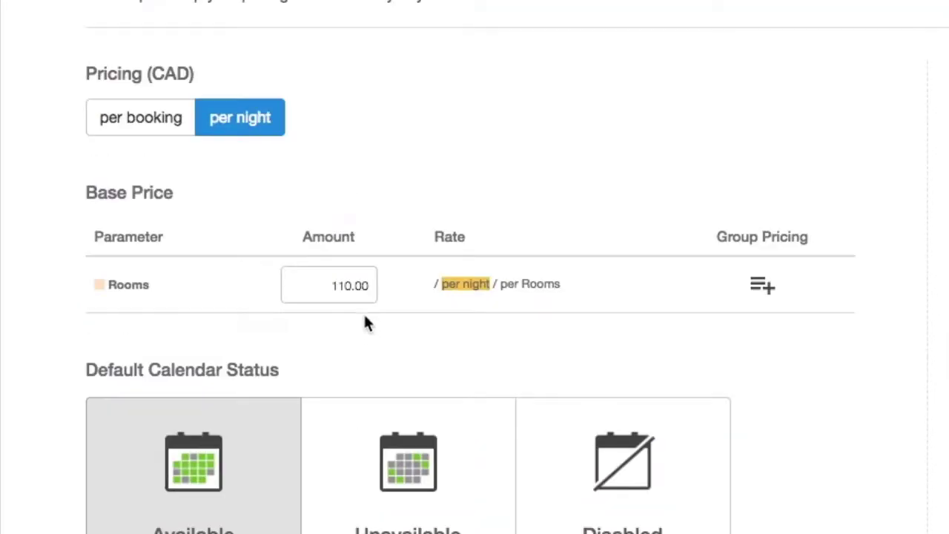
scroll(562, 374, "down", 15)
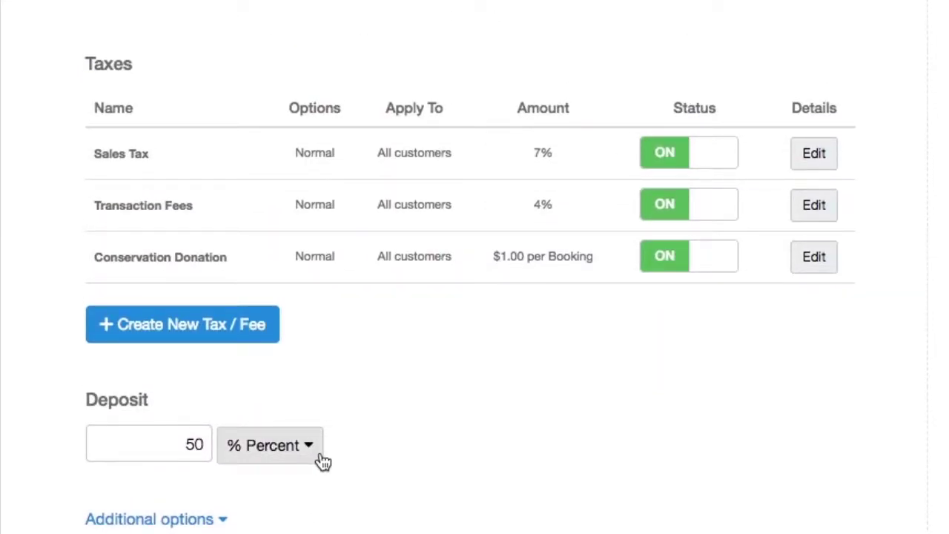
left_click(319, 460)
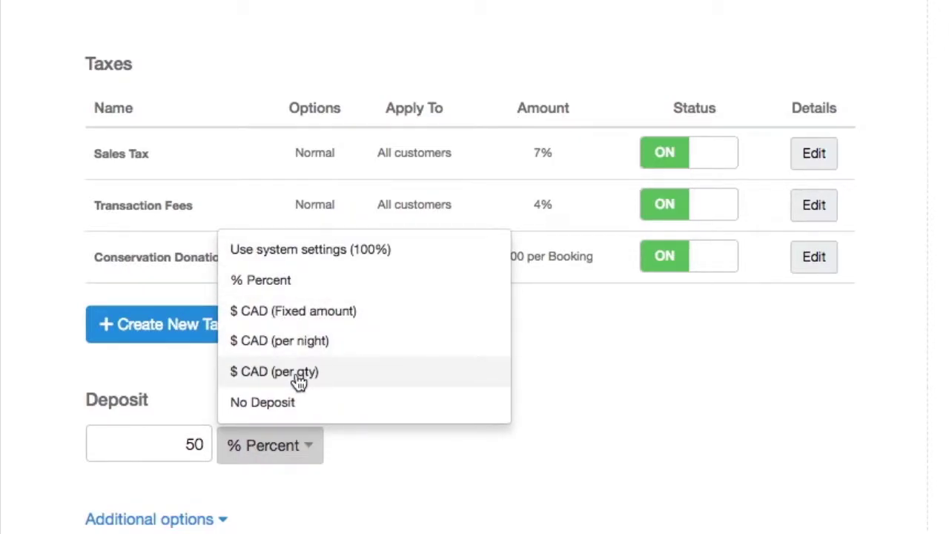
left_click(304, 313)
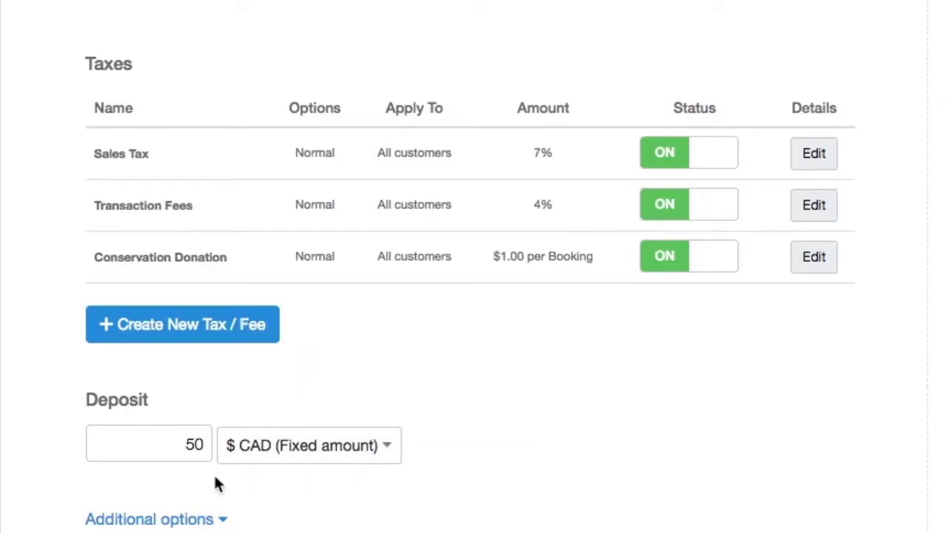
Try a deposit amount of 100 for the Double Room and set it back to 50
left_click(206, 444)
key("BackSpace")
key("BackSpace")
type("100")
key("BackSpace")
key("BackSpace")
key("BackSpace")
type("50")
left_click(455, 368)
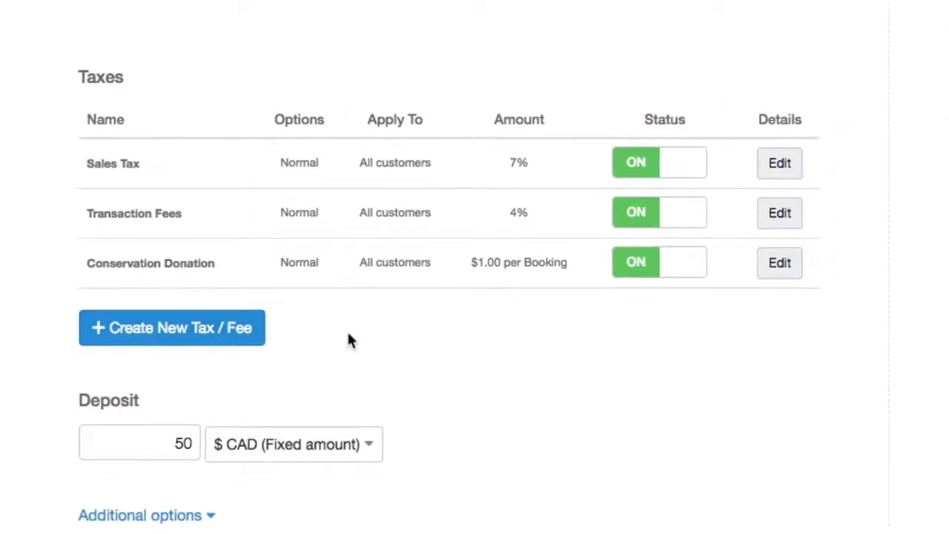
Start a new tax named Security Deposit with an amount of 50 as a Flat Fee per Booking
left_click(182, 335)
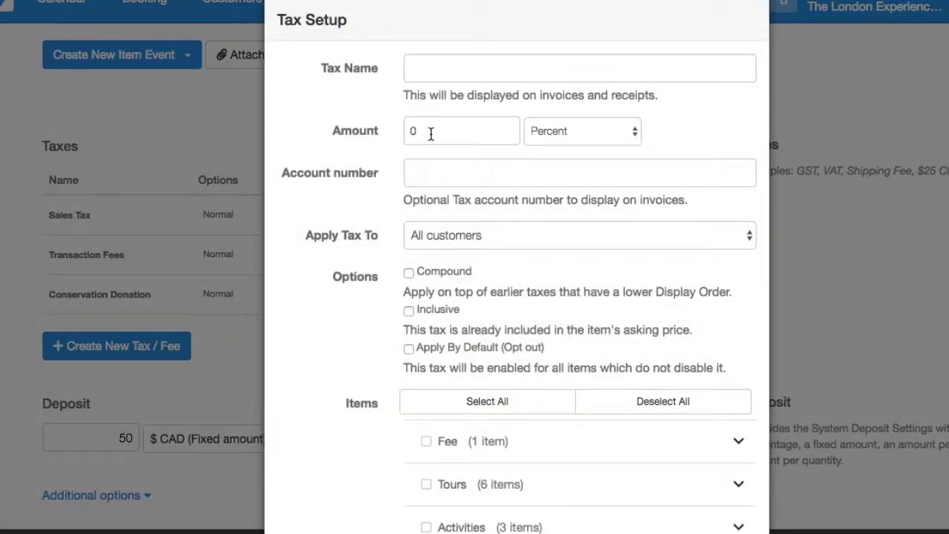
left_click(504, 75)
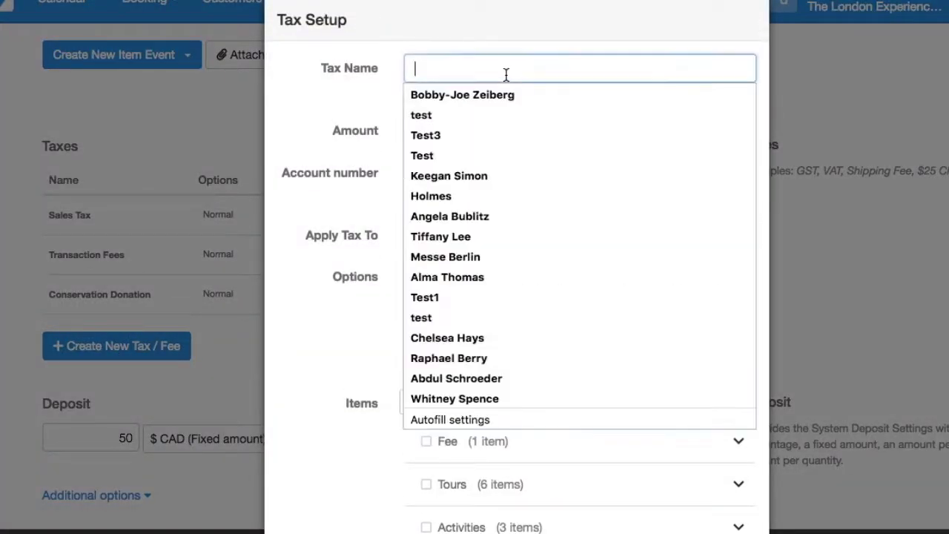
type("security Deposit")
left_click(415, 69)
key("Delete")
type("S")
left_click(418, 130)
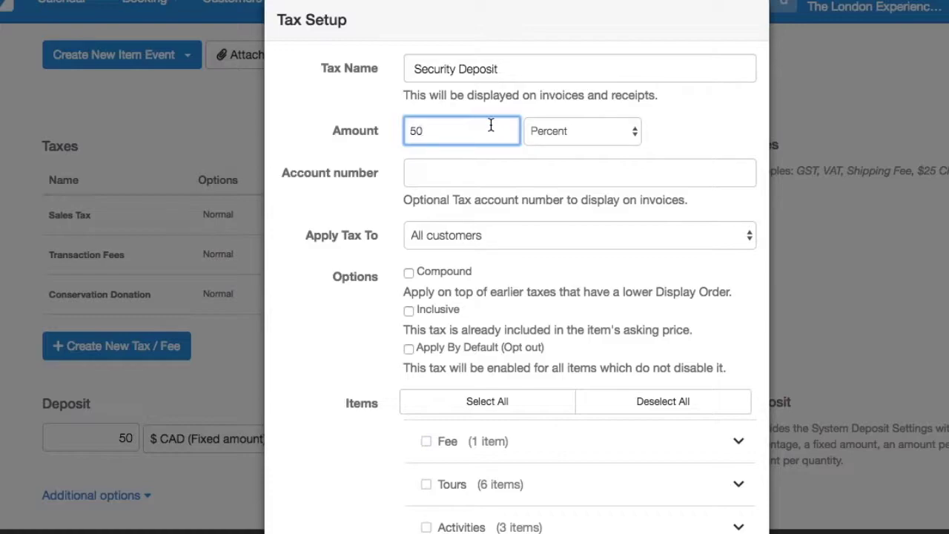
type("50")
left_click(571, 132)
left_click(577, 145)
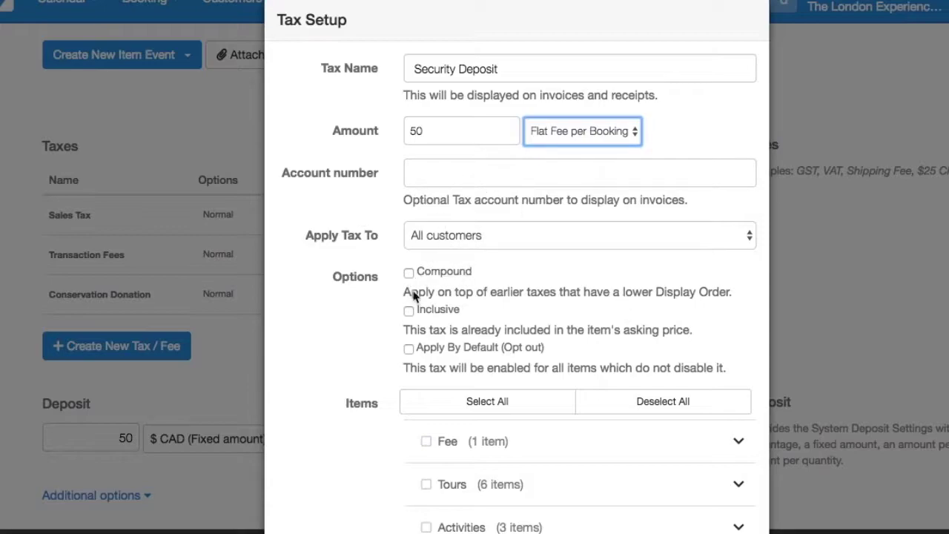
Make the Security Deposit tax apply by default, limit it to the Accommodations items, and add it
left_click(409, 349)
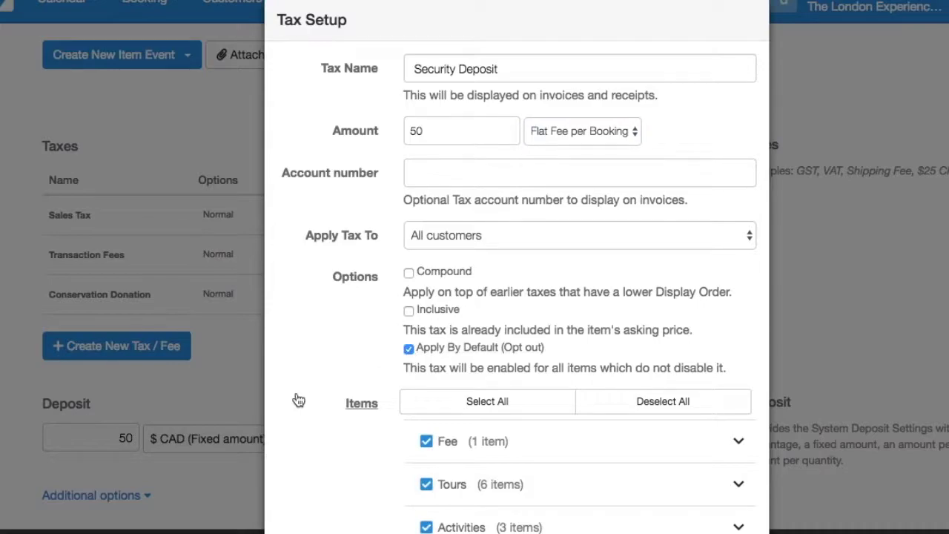
scroll(297, 401, "down", 5)
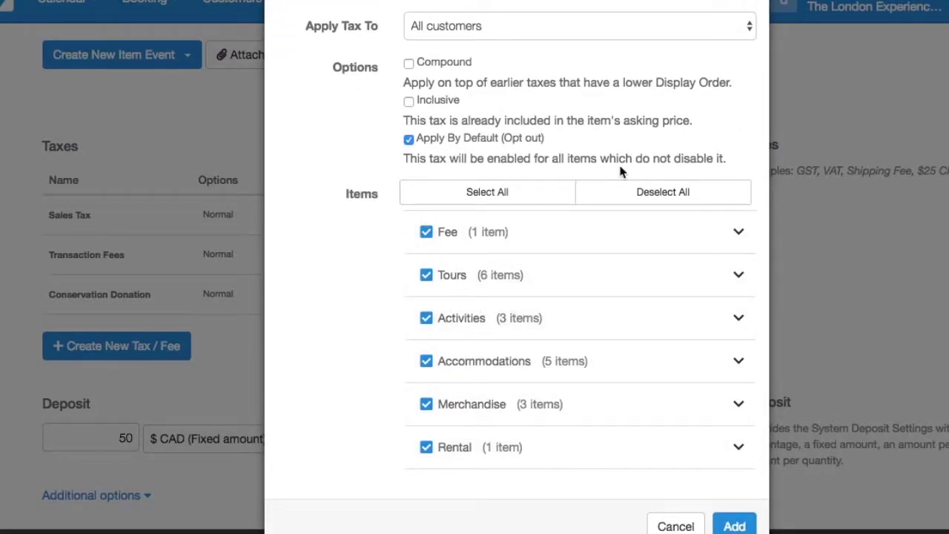
left_click(621, 191)
left_click(426, 362)
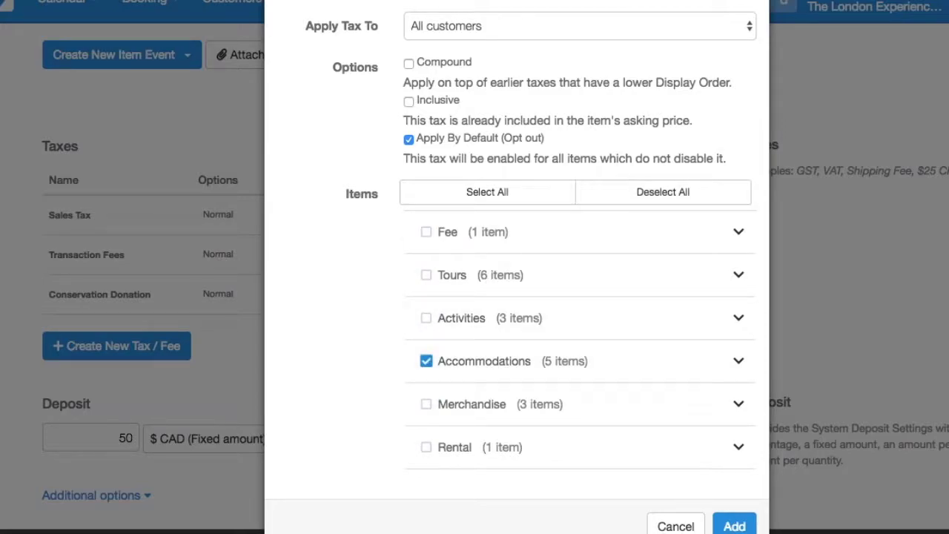
left_click(735, 527)
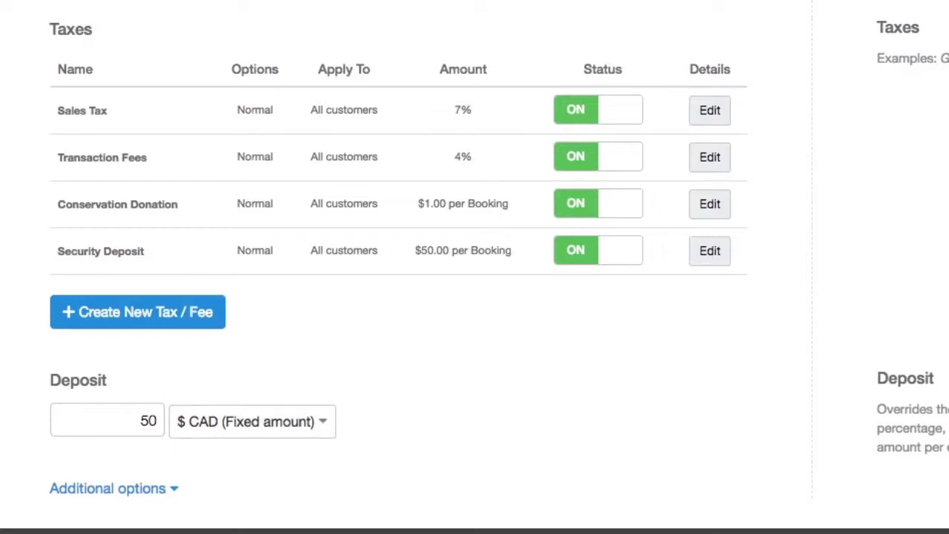
Start attaching an add-on in the Double Room's packages settings and choose Vehicle Rental as the item
scroll(744, 335, "up", 1)
scroll(721, 477, "down", 1)
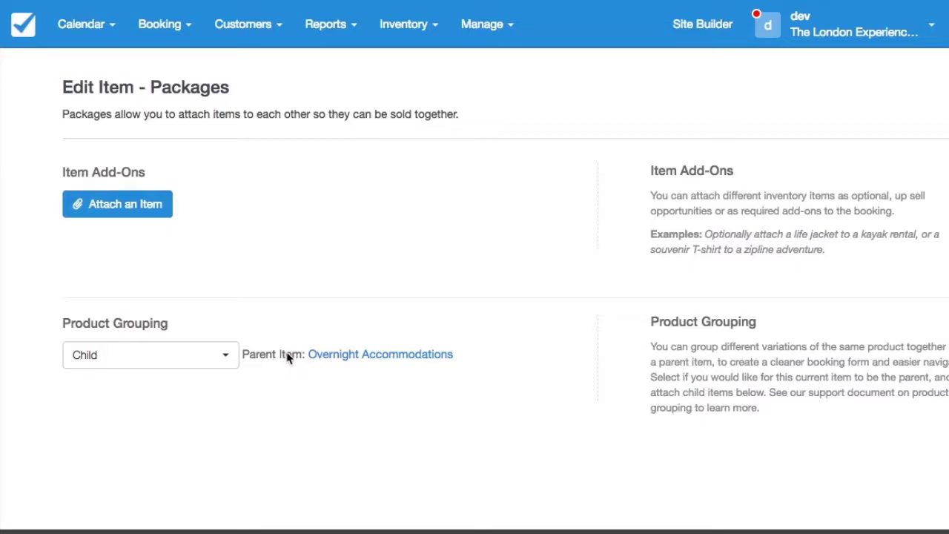
left_click(104, 206)
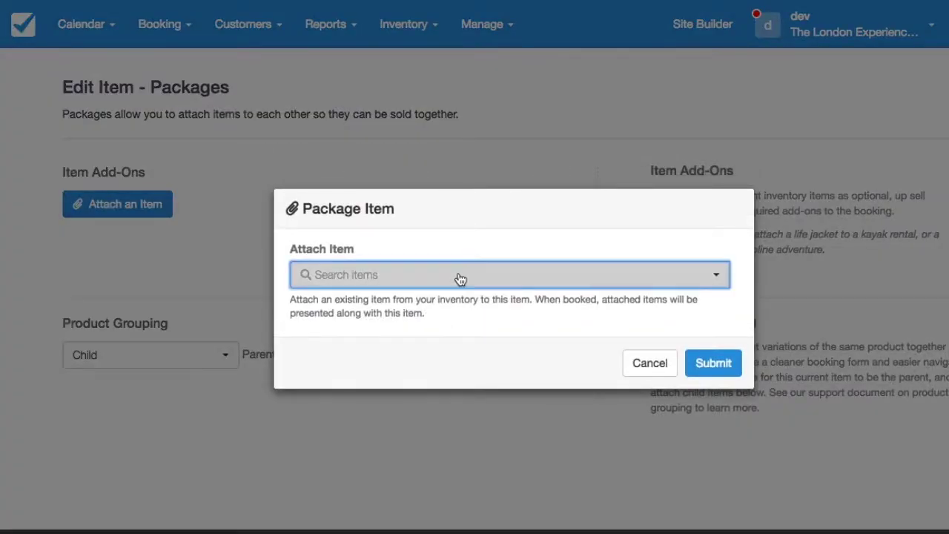
left_click(460, 278)
scroll(361, 438, "down", 3)
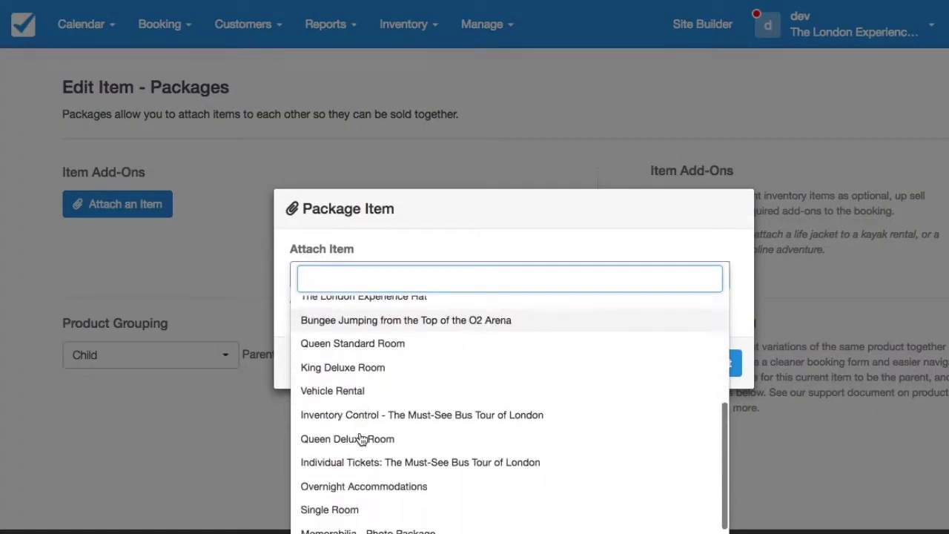
scroll(362, 439, "down", 1)
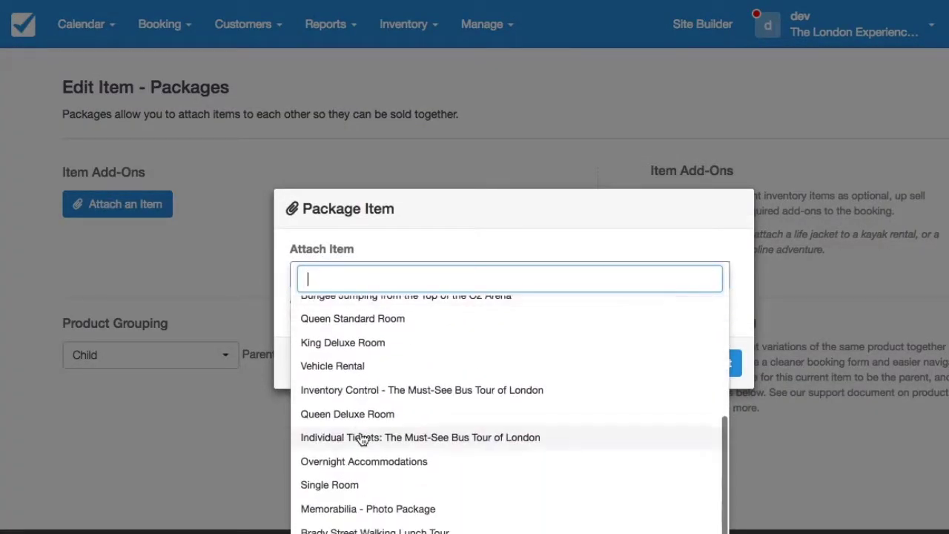
left_click(327, 366)
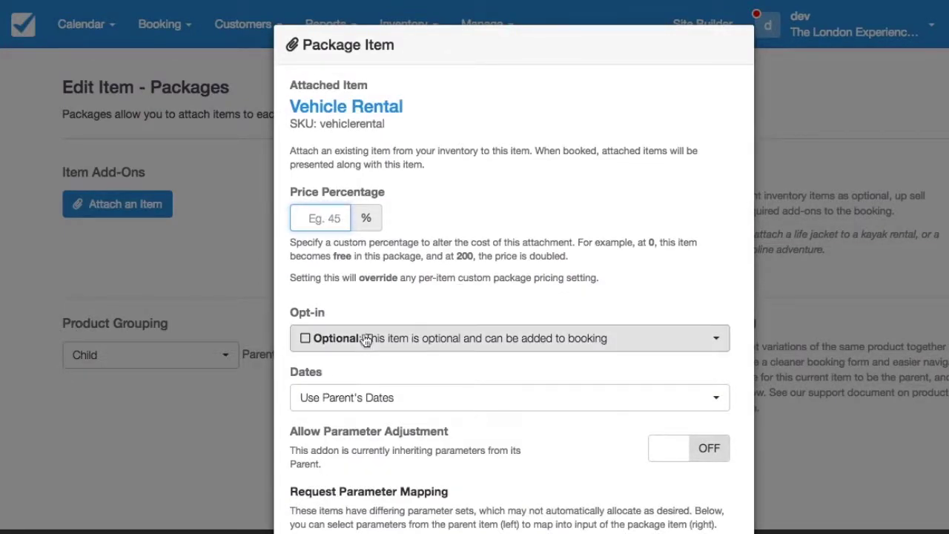
Allow parameter adjustment for the optional Vehicle Rental add-on and submit the attachment
scroll(390, 401, "down", 1)
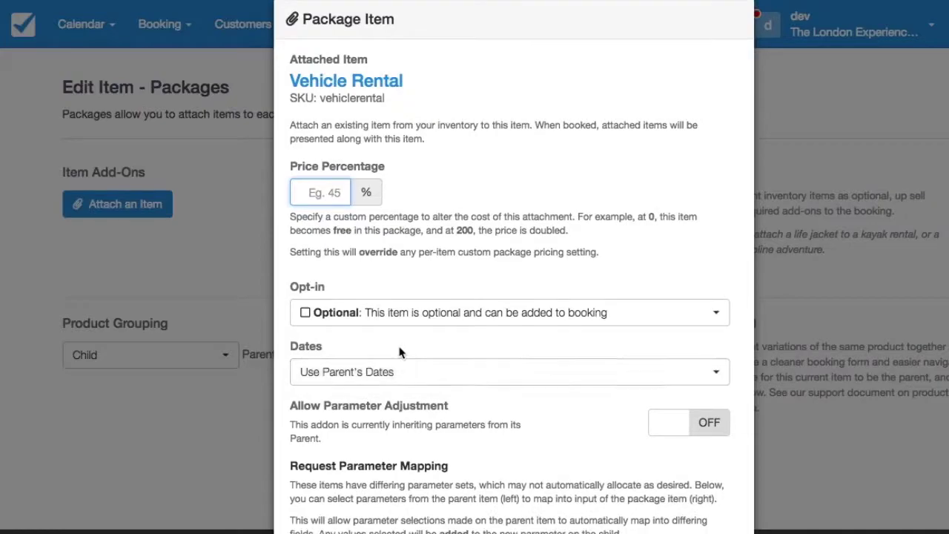
left_click(686, 426)
scroll(578, 474, "down", 4)
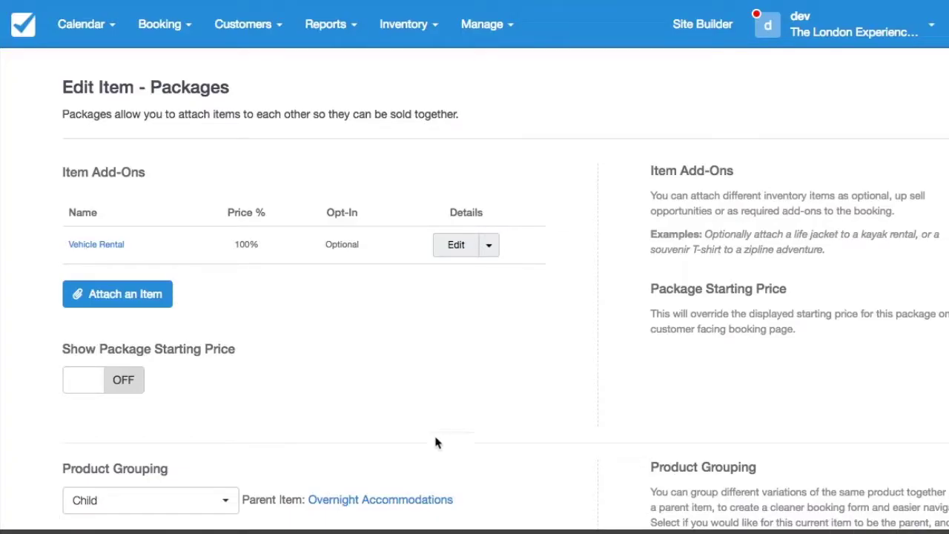
Open the attached Vehicle Rental item's pricing settings and turn off its Security Deposit tax
scroll(448, 436, "down", 1)
scroll(452, 435, "down", 1)
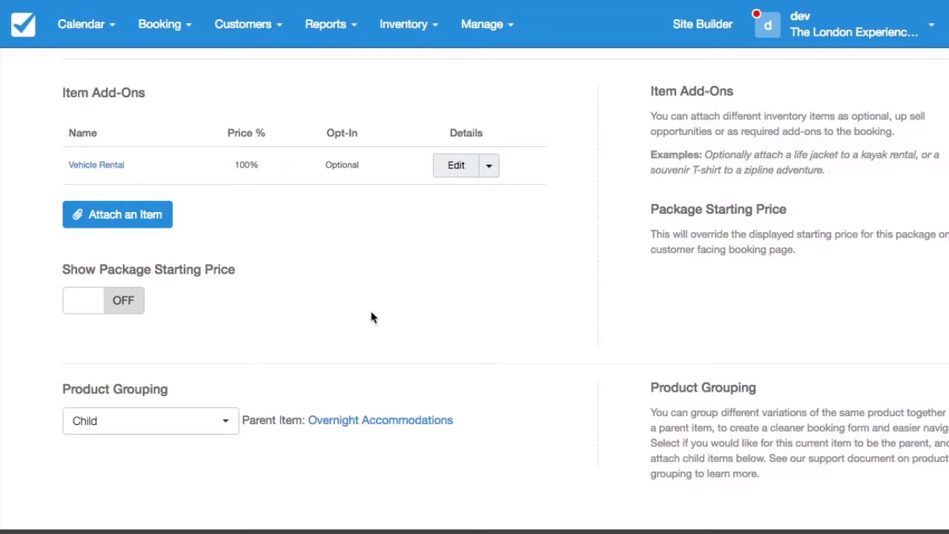
left_click(106, 168)
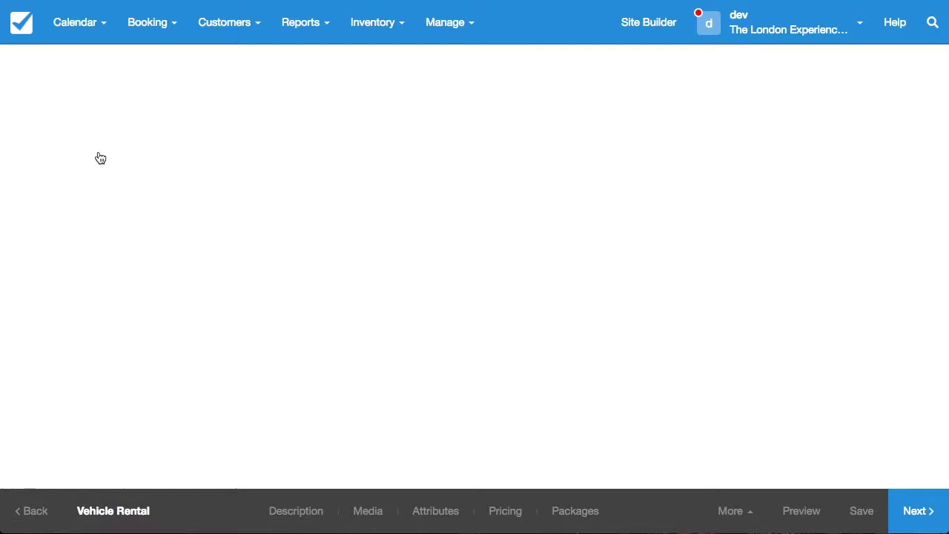
left_click(505, 510)
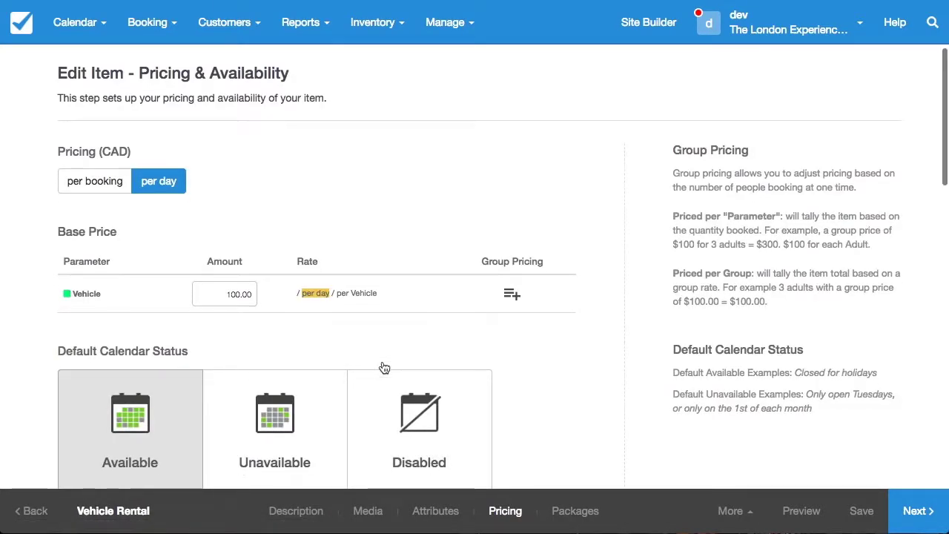
scroll(296, 296, "down", 5)
scroll(232, 327, "down", 10)
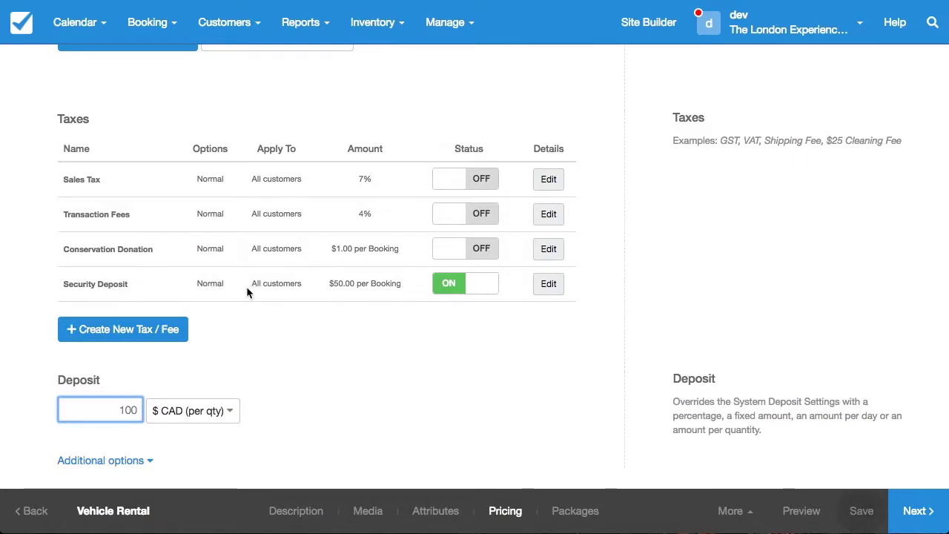
left_click(469, 290)
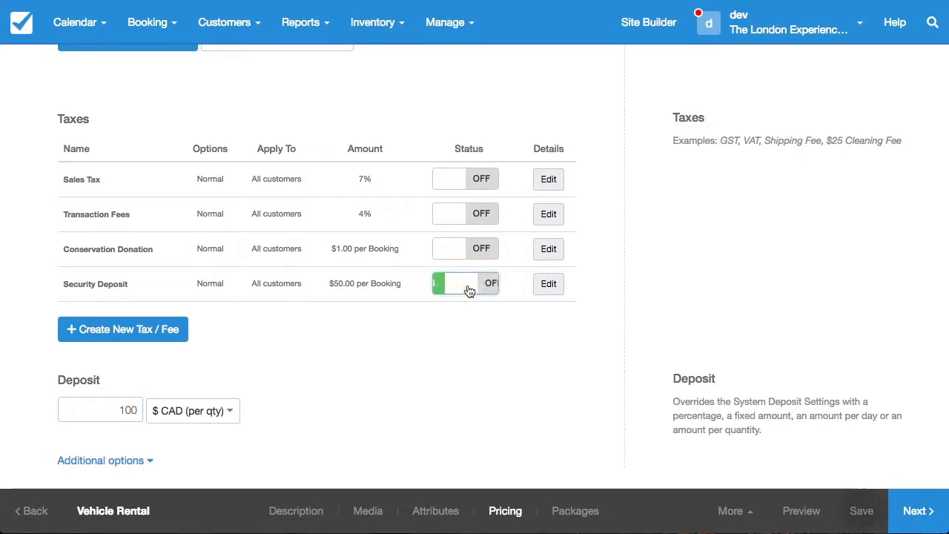
Create a new tax named Vehicle Security Deposit for the Vehicle Rental with an amount of 300 as a flat fee per quantity
left_click(185, 337)
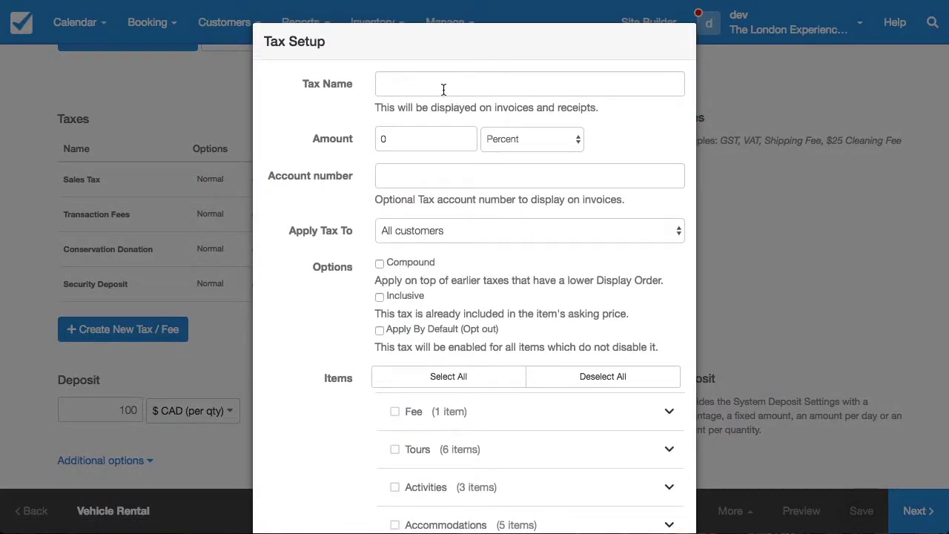
left_click(428, 86)
type("Vehicle")
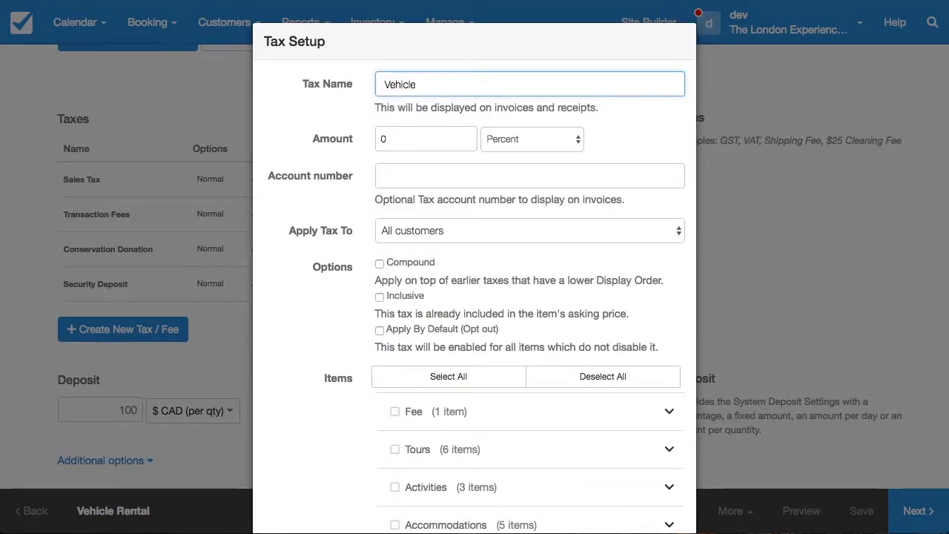
type(" Security Dep")
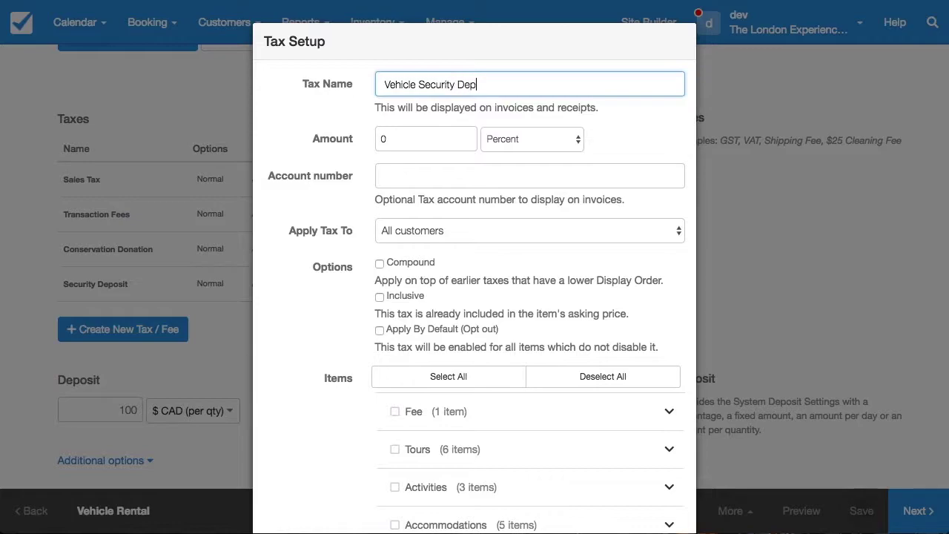
key("Tab")
key("BackSpace")
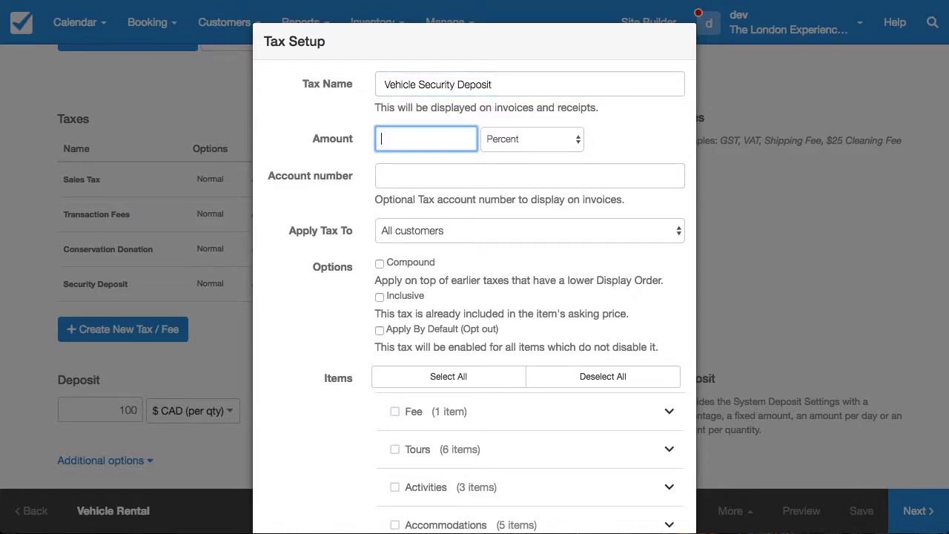
left_click(483, 140)
left_click(531, 187)
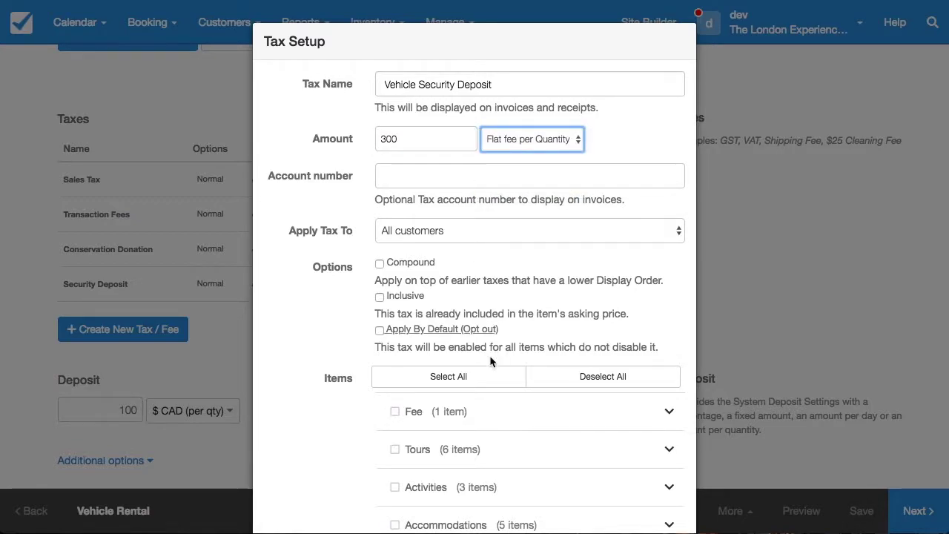
Make the Vehicle Security Deposit tax apply by default, limit it to the Rental items, and add it
scroll(490, 361, "down", 5)
left_click(412, 417)
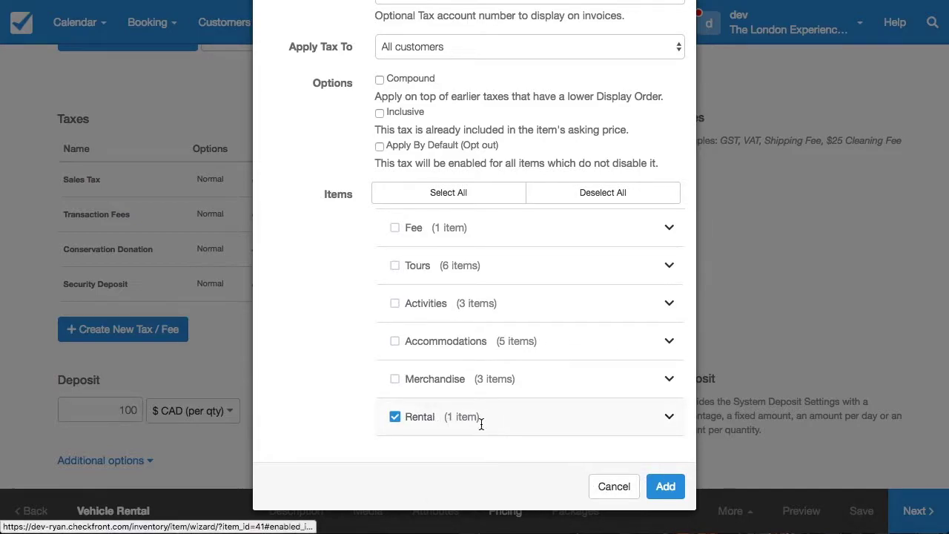
left_click(380, 146)
left_click(537, 194)
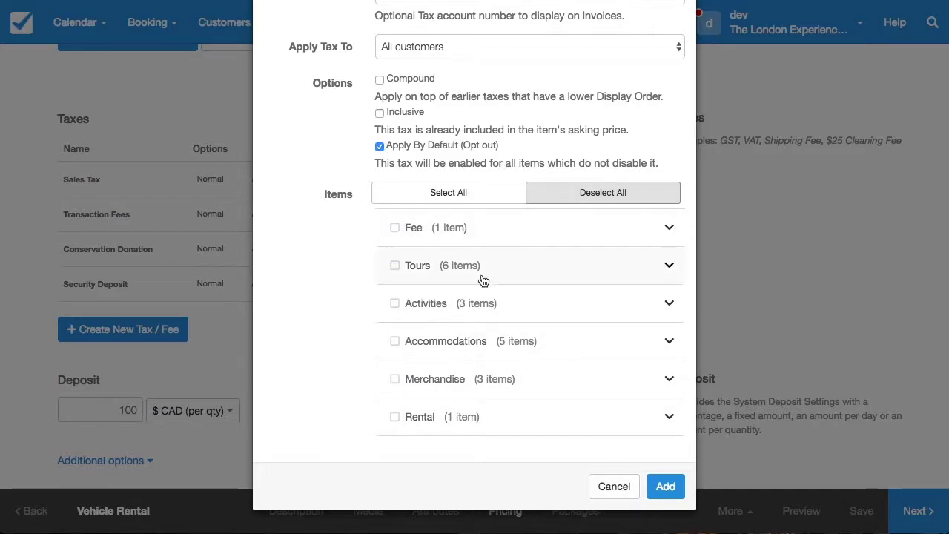
left_click(421, 417)
left_click(665, 486)
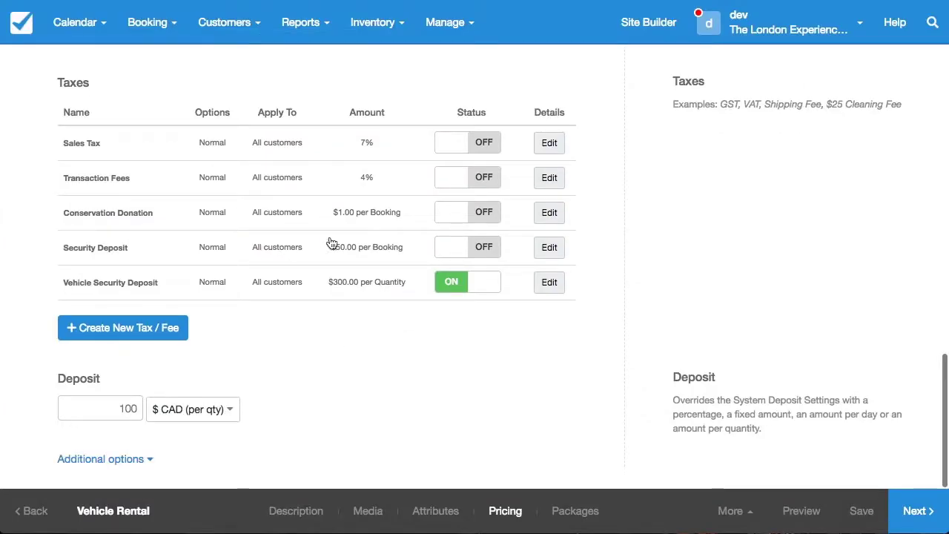
Set the Vehicle Rental's deposit to 300 $ CAD per quantity and save the item
left_click(125, 413)
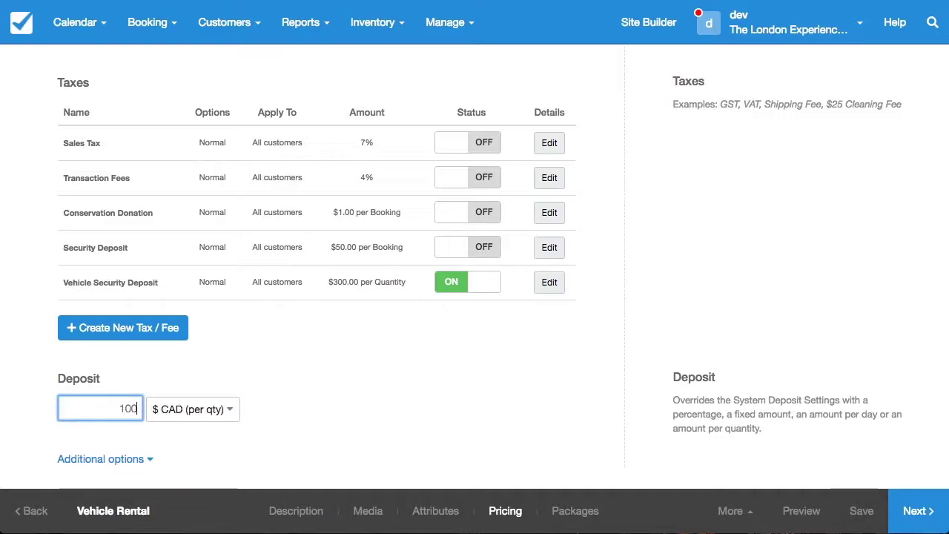
type("300")
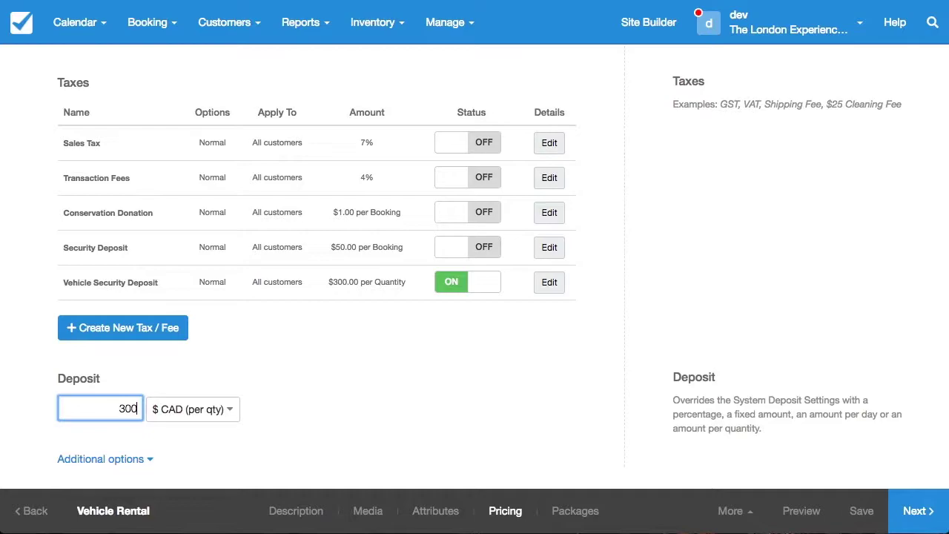
left_click(862, 512)
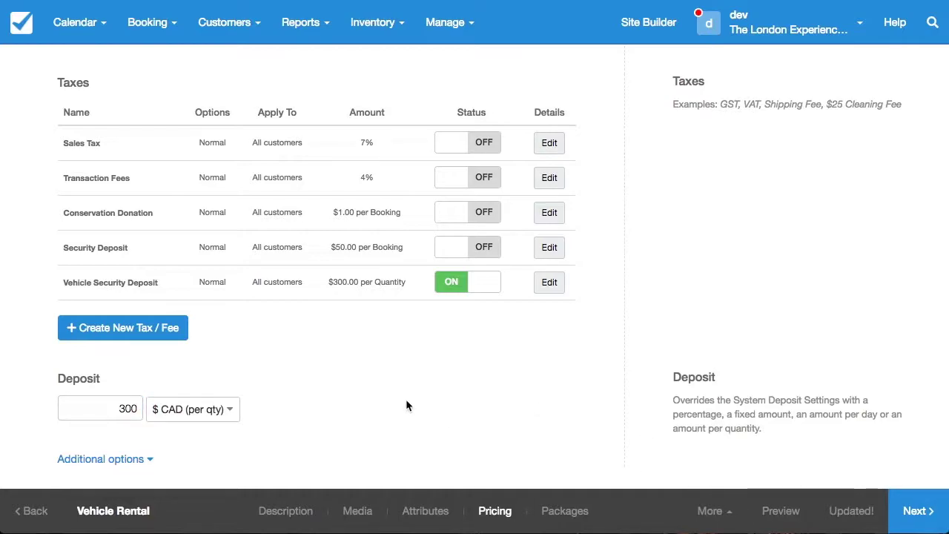
Open the public booking site and show its Accommodations listings
left_click(231, 24)
left_click(252, 108)
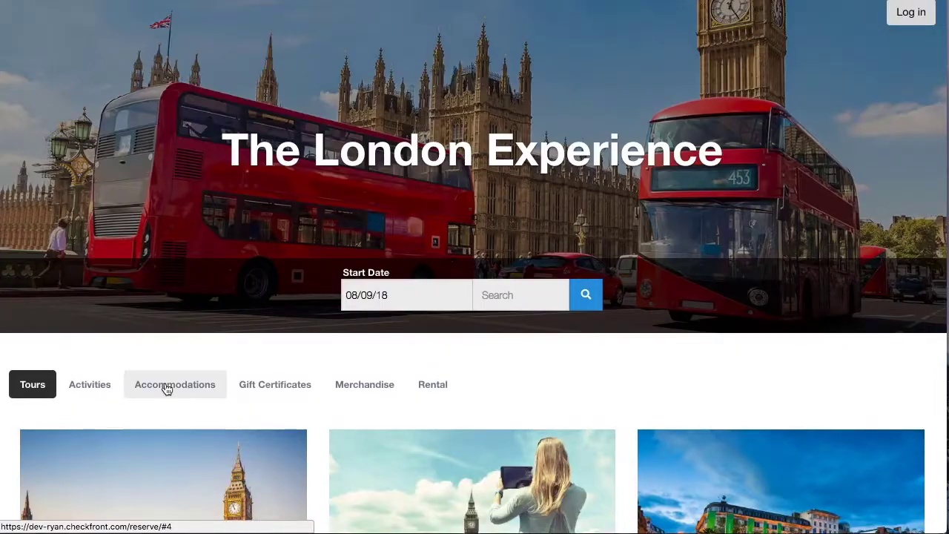
left_click(167, 390)
scroll(476, 392, "down", 5)
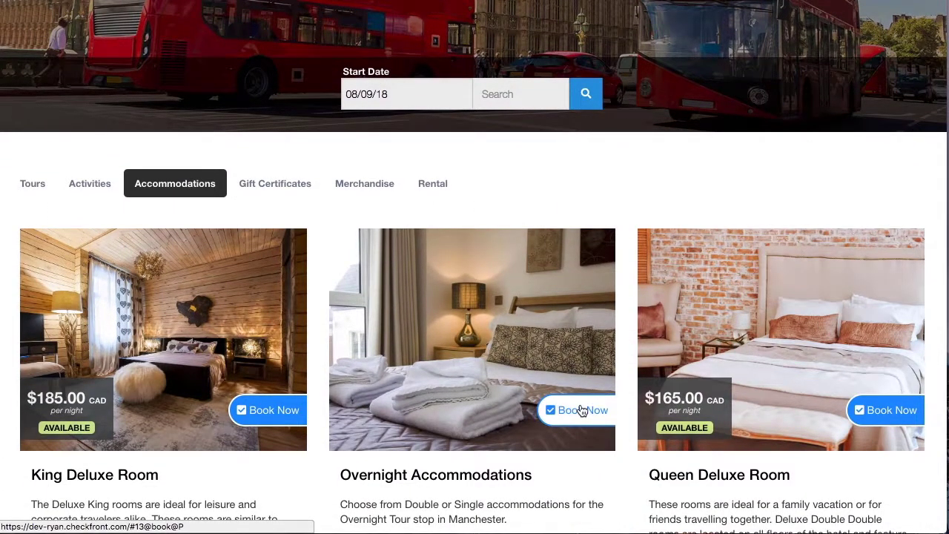
Book three Double Rooms for one night through Overnight Accommodations and add one optional Vehicle Rental to the booking
left_click(582, 410)
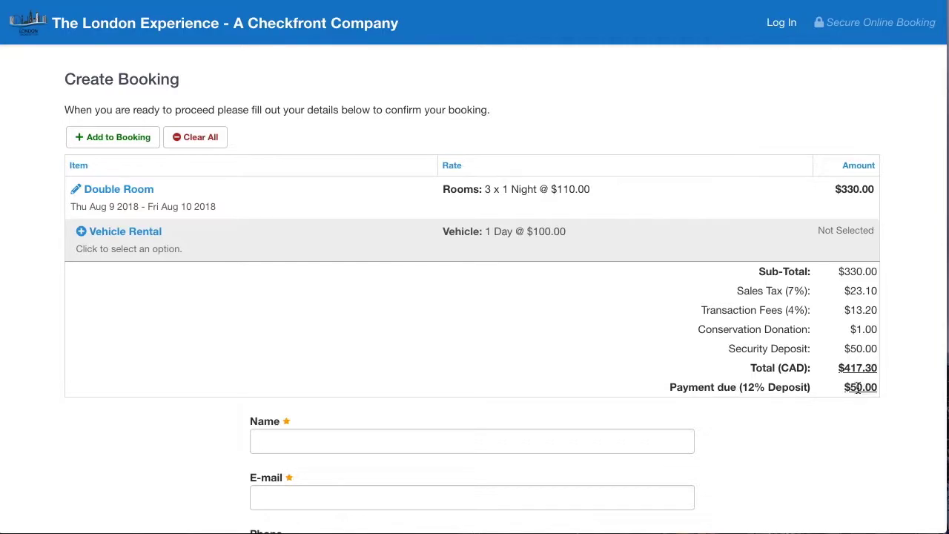
left_click(121, 235)
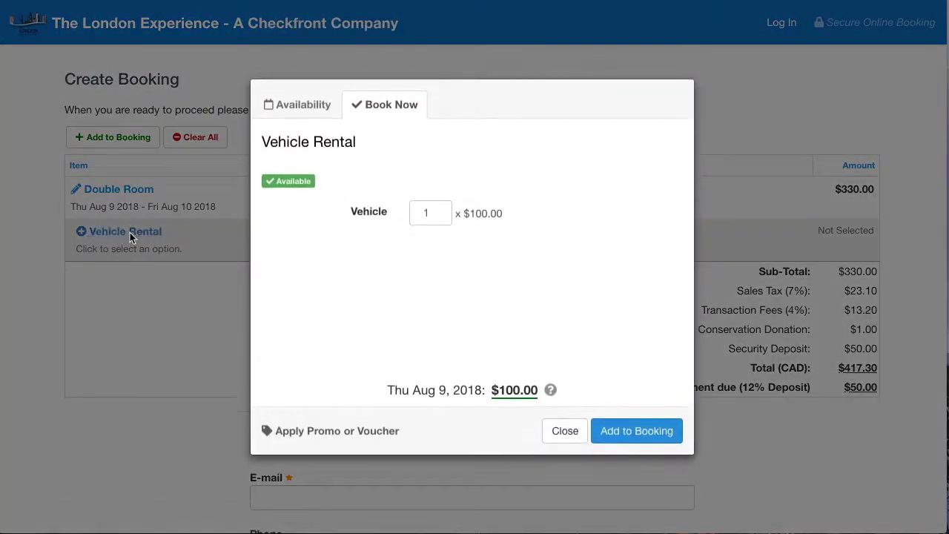
left_click(636, 431)
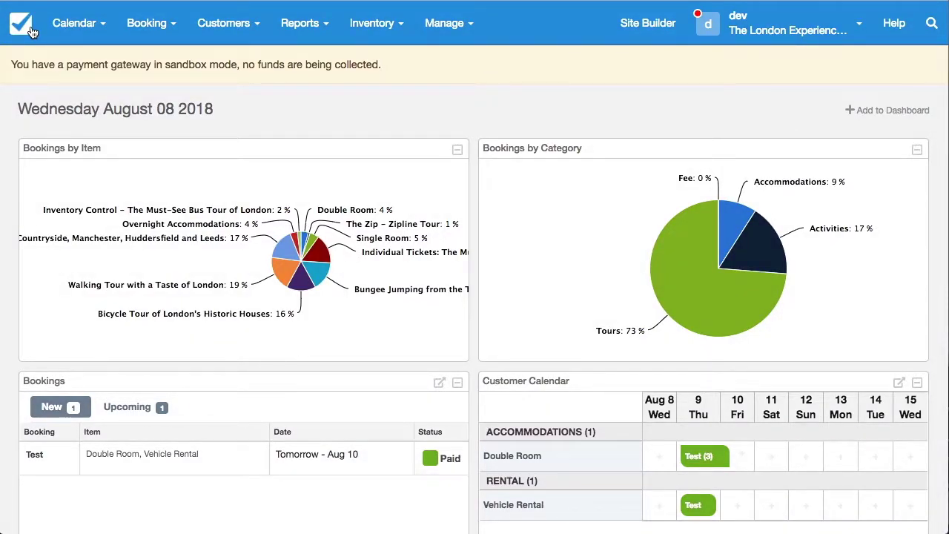
Open the paid Double Room and Vehicle Rental booking from the booking index and review the charges on its invoice
left_click(151, 39)
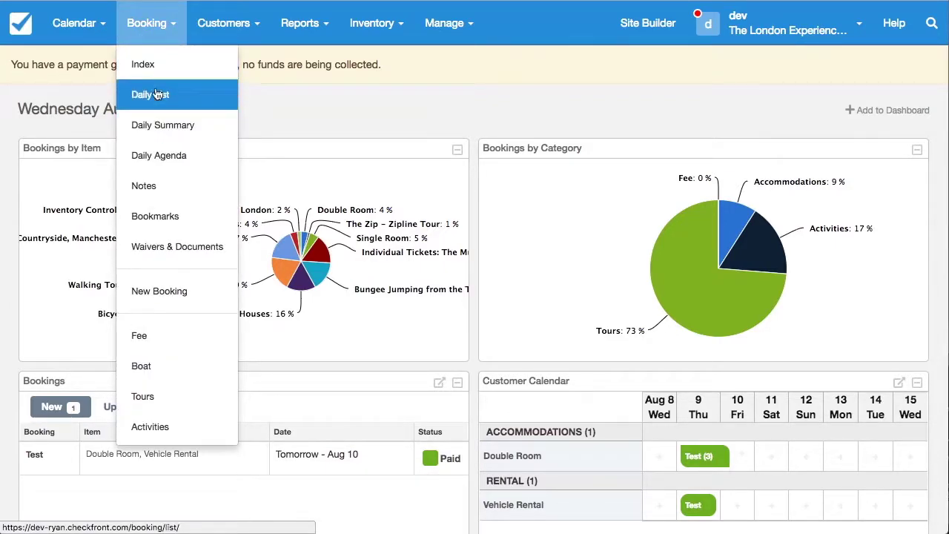
left_click(140, 66)
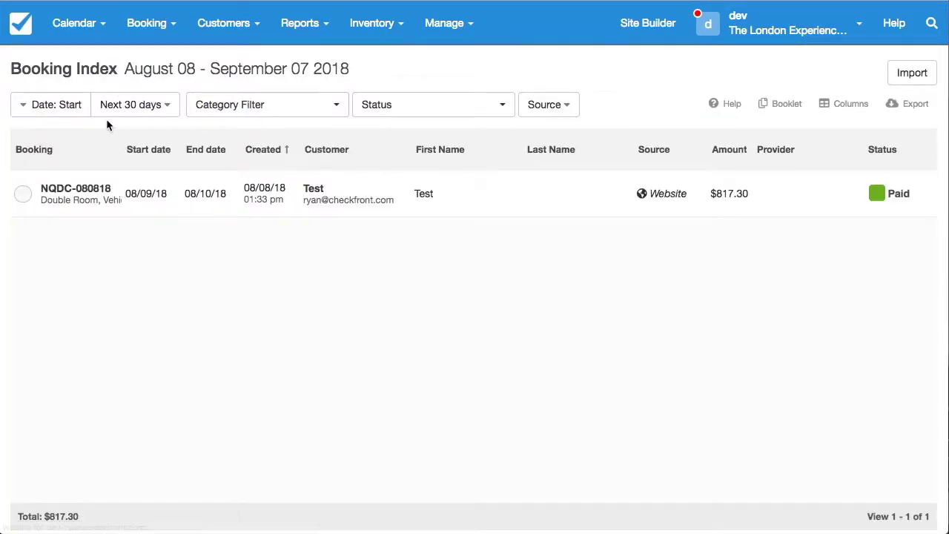
left_click(89, 193)
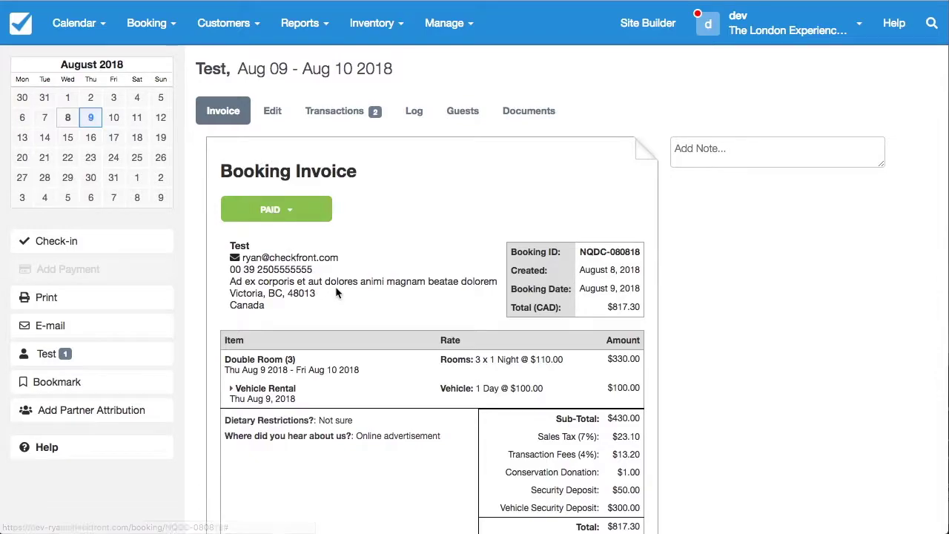
scroll(366, 302, "down", 2)
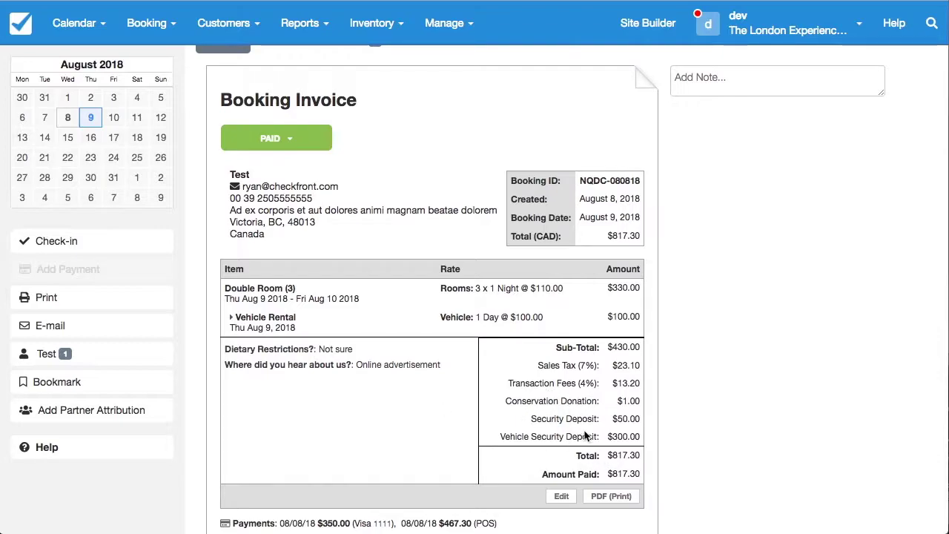
Edit the booking to remove the Security Deposit and Vehicle Security Deposit fees
scroll(464, 331, "up", 2)
left_click(275, 112)
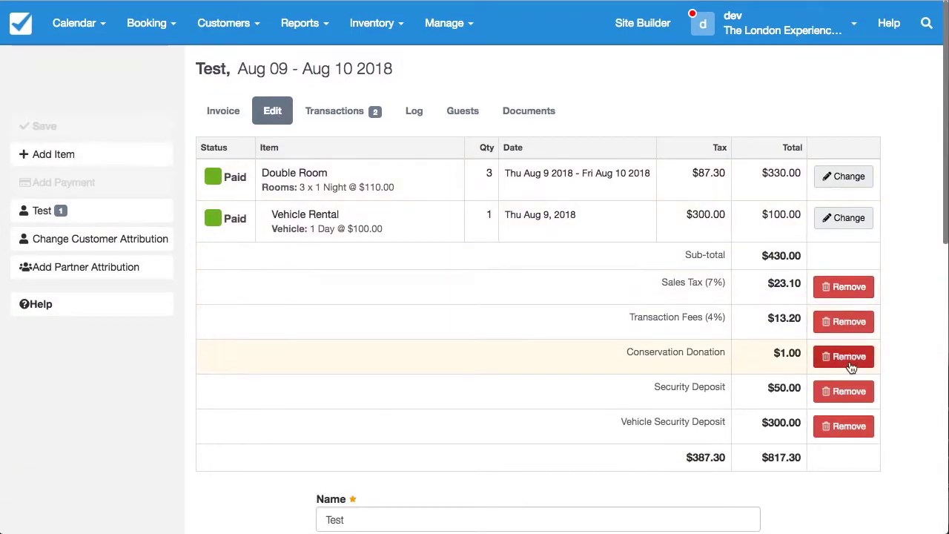
left_click(836, 391)
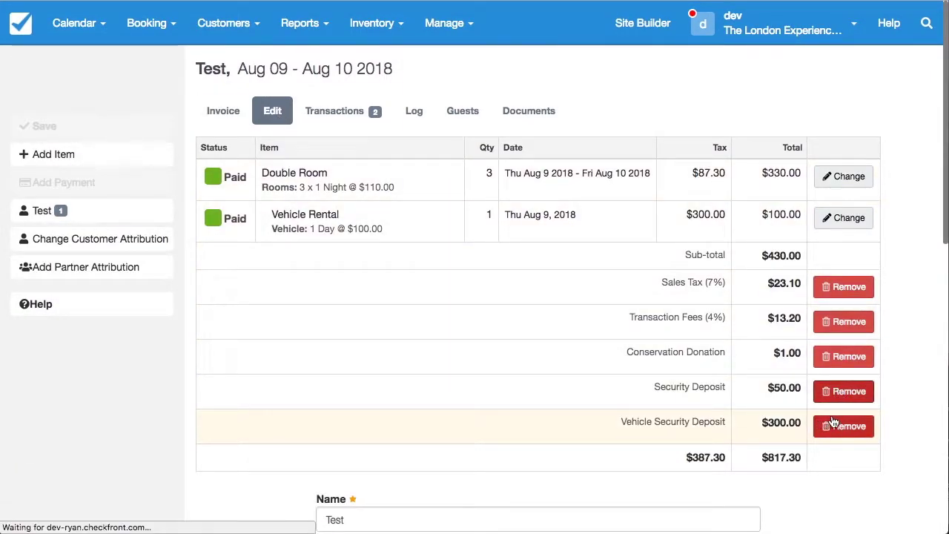
left_click(841, 391)
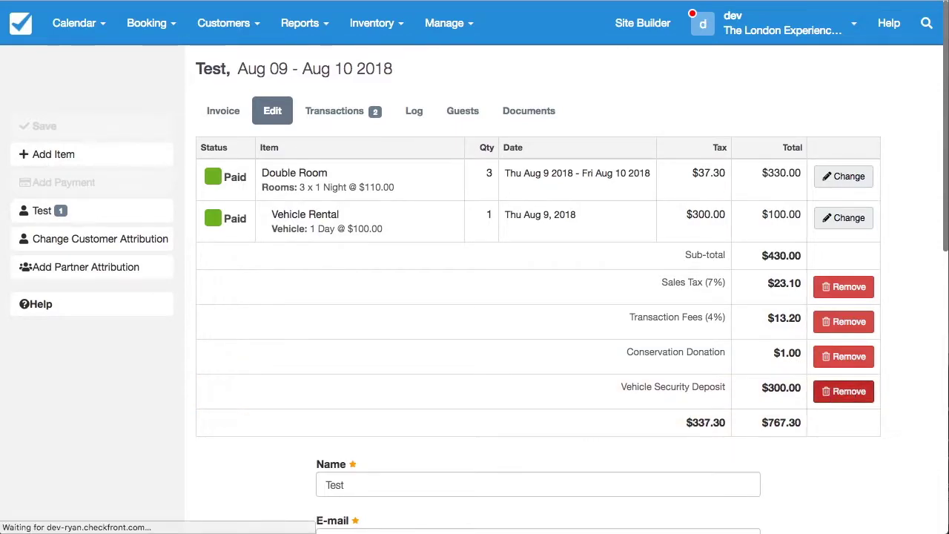
Review the booking invoice's total, amount paid and credit without the security deposit fees
left_click(226, 110)
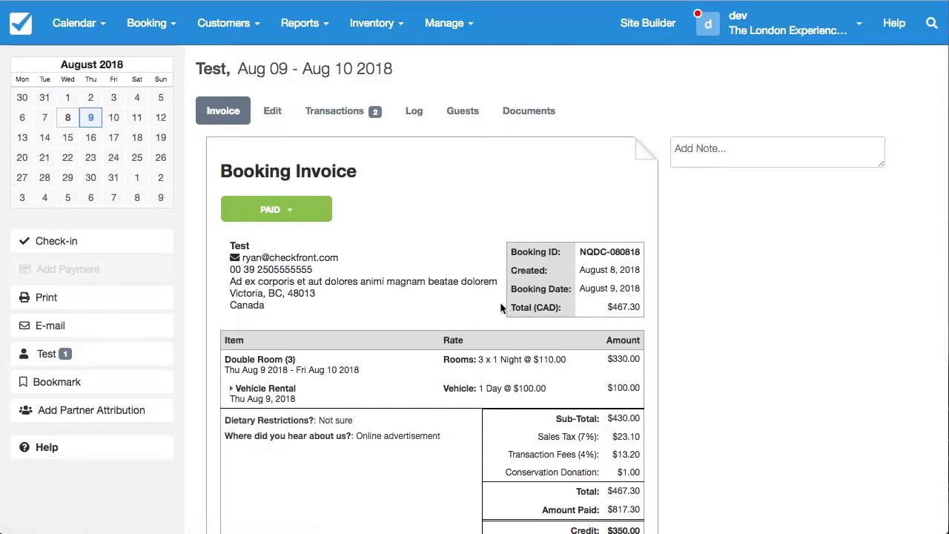
scroll(499, 301, "down", 3)
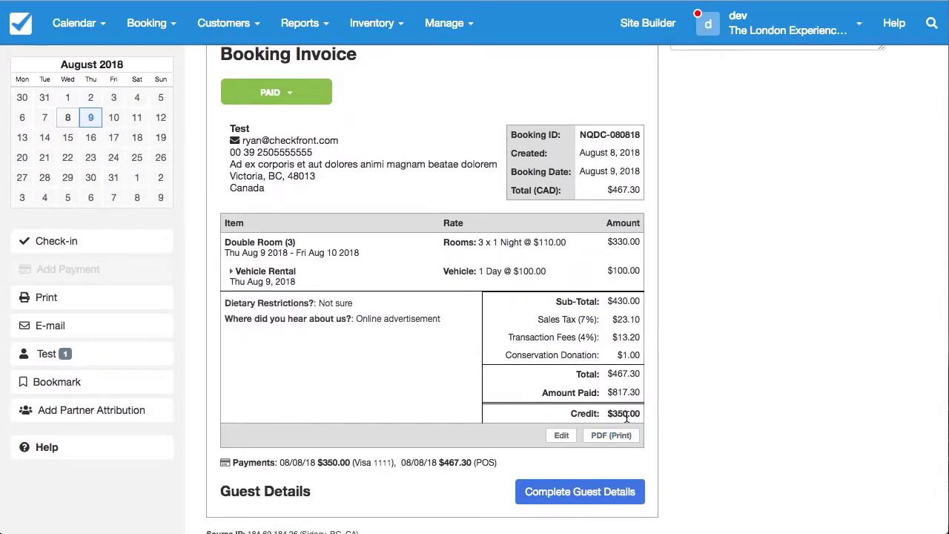
scroll(613, 407, "up", 3)
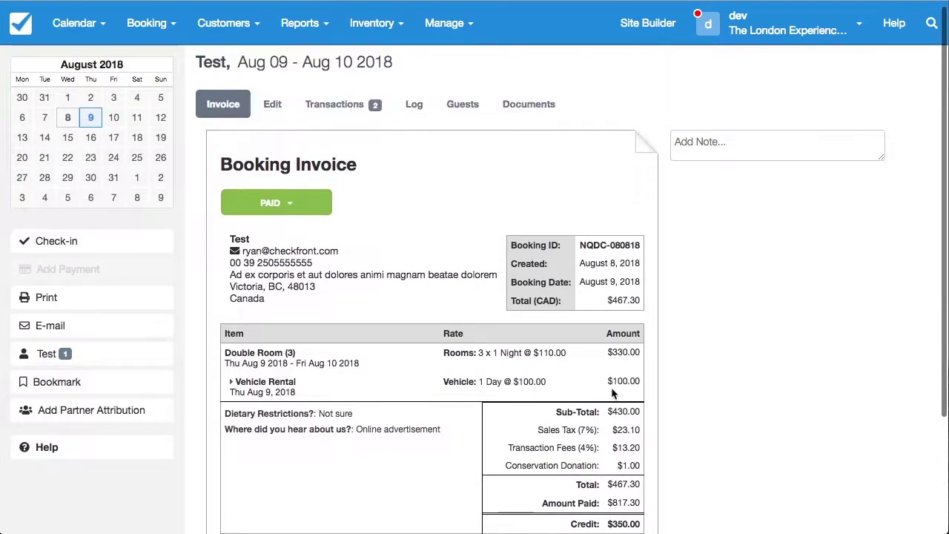
Refund 350.00 on the website Visa payment with the note shown on the customer invoice, and check the booking invoice
left_click(343, 111)
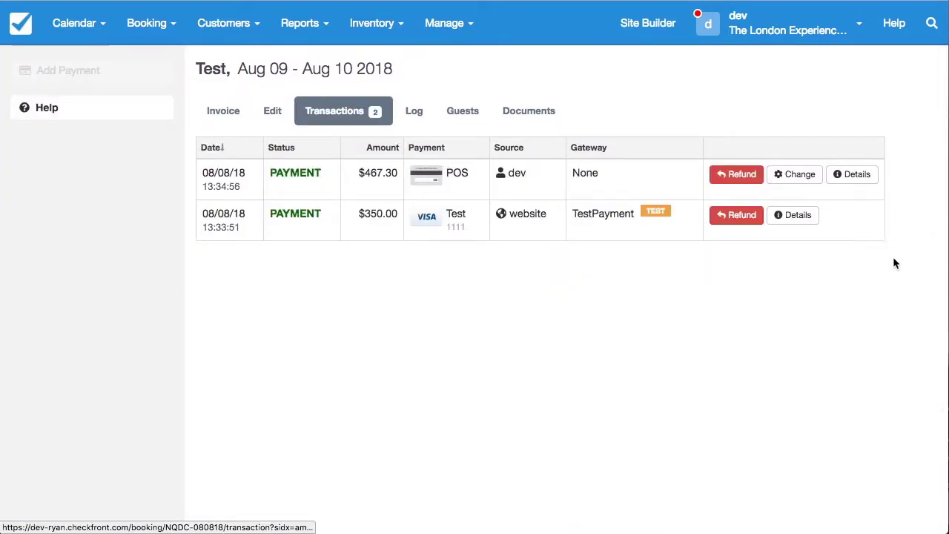
left_click(727, 217)
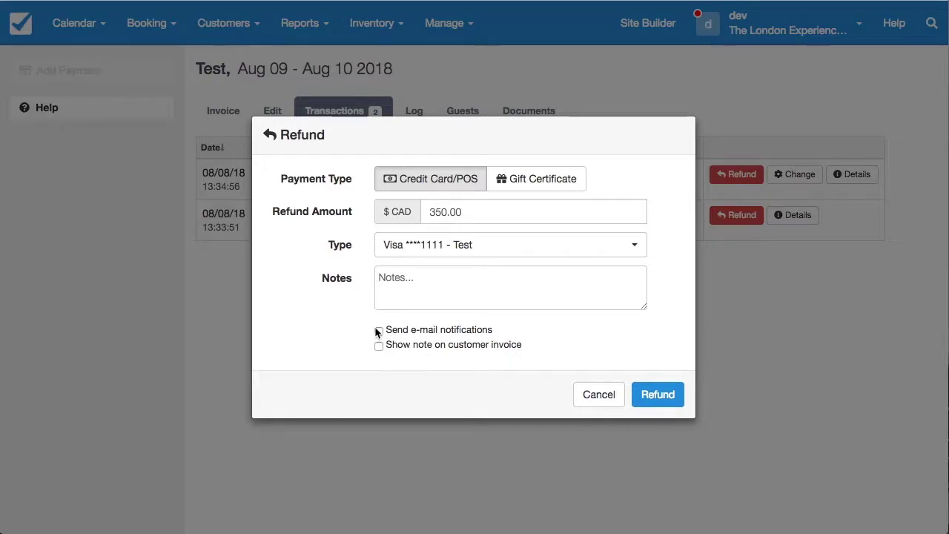
left_click(379, 347)
left_click(672, 395)
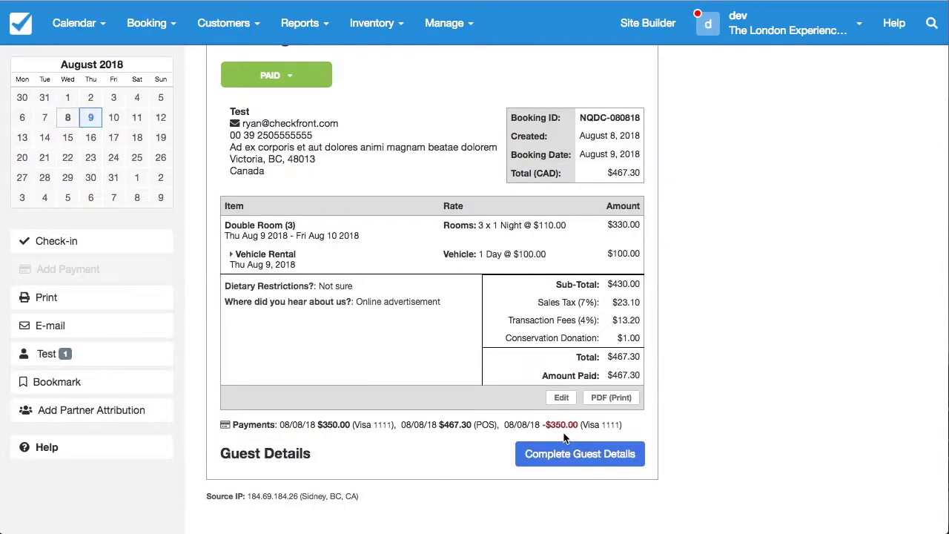
scroll(427, 296, "up", 2)
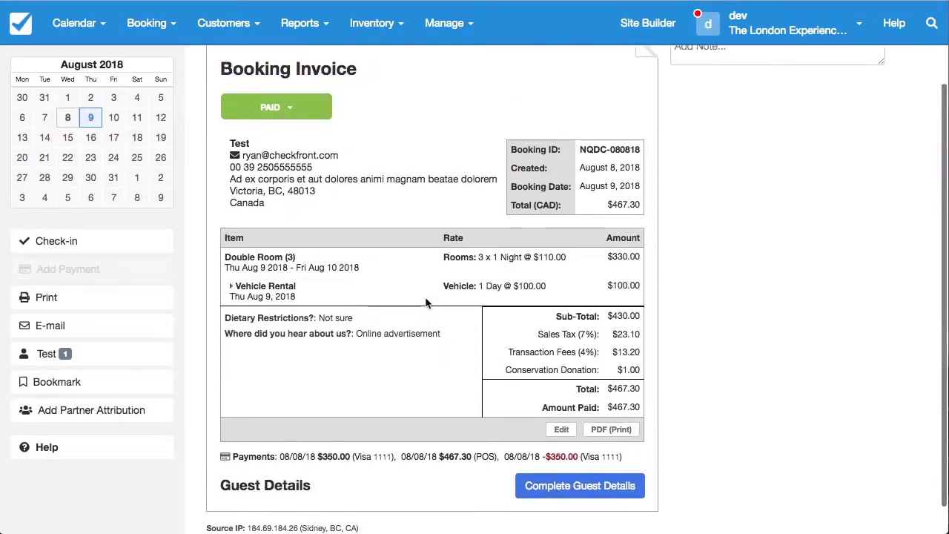